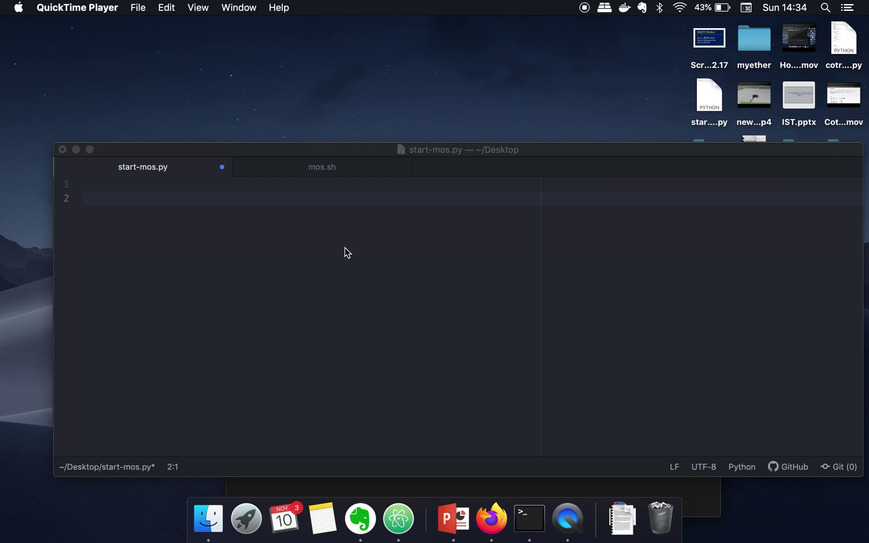
- Activate Atom and place the cursor on line 1 of the empty start-mos.py
click(319, 233)
key(Up)
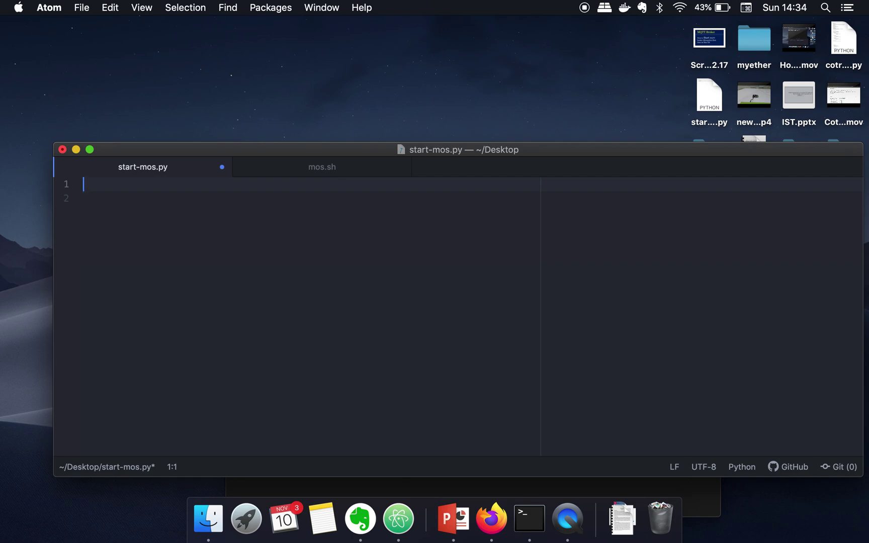
text(im)
- Write 'import subprocess' and subprocess.call('', shell=True) in start-mos.py, then view mos.sh
key(Tab)
text(subprocess)
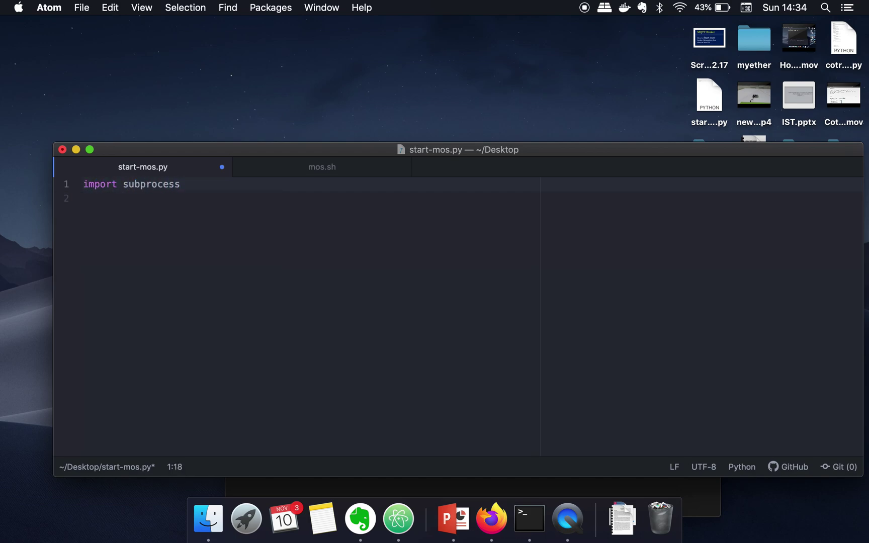
key(Return)
key(Return)
text(sub)
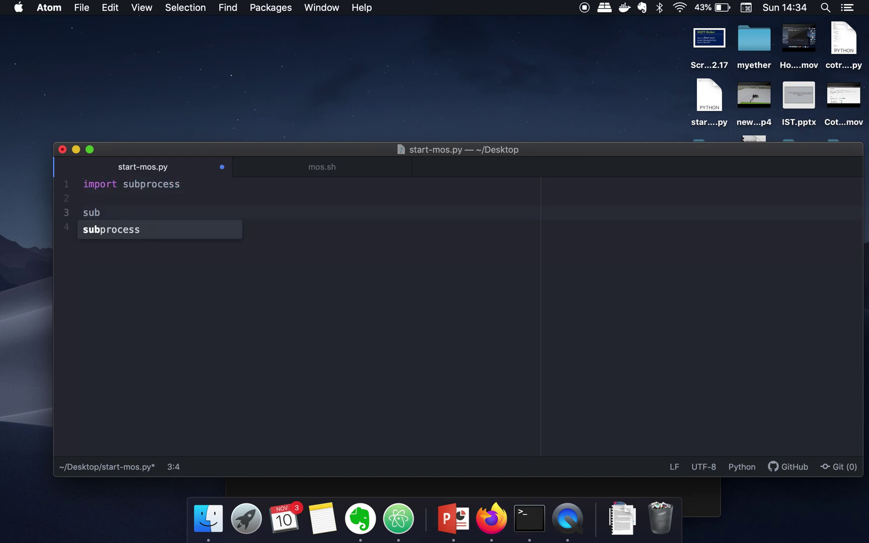
text(process.call)
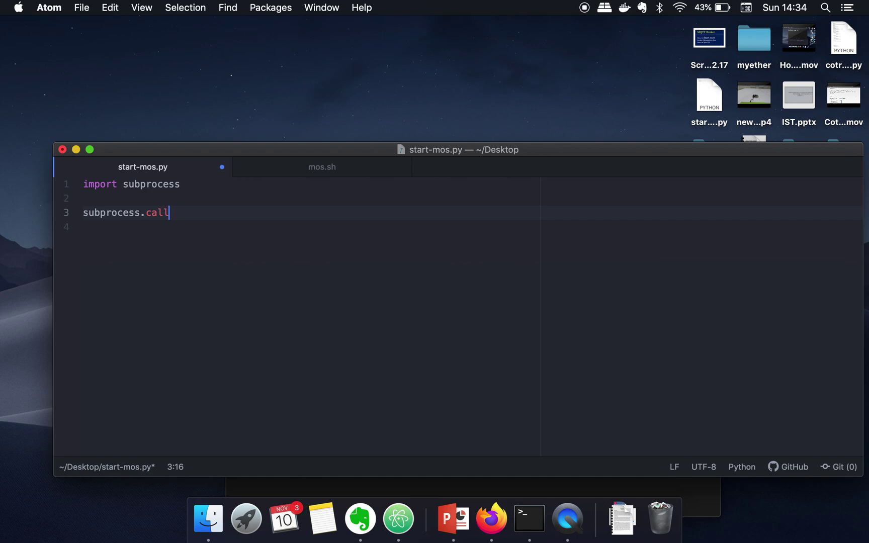
text(('')
text(,shell)
text(=True)
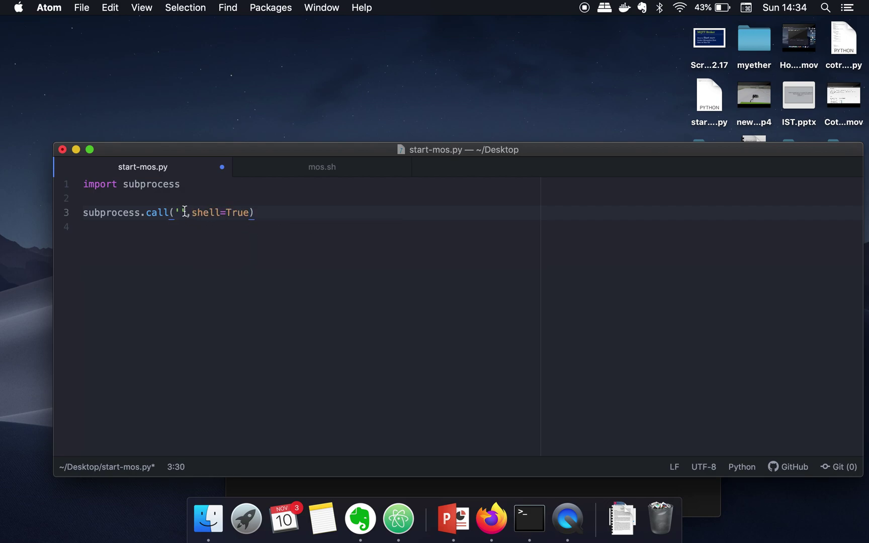
click(278, 169)
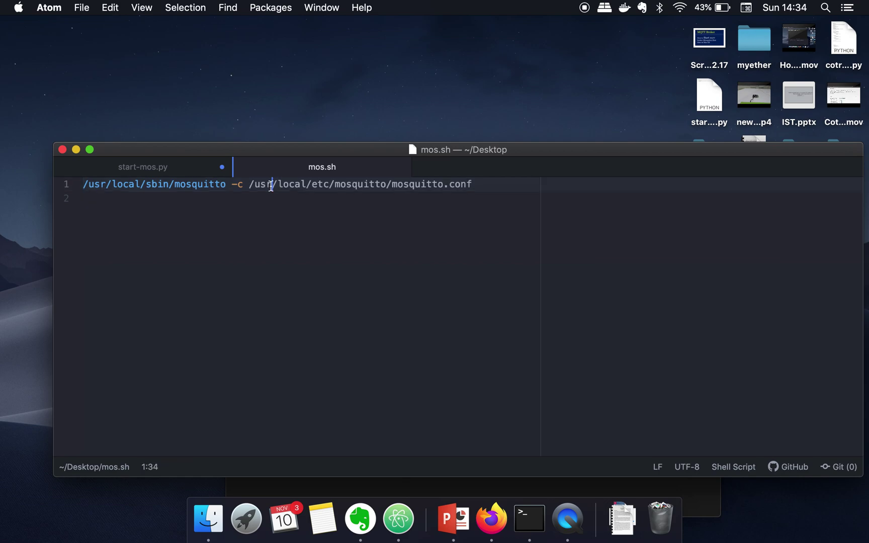
- Copy the mosquitto startup command from line 1 of mos.sh
triple_click(271, 184)
drag(477, 184, 84, 184)
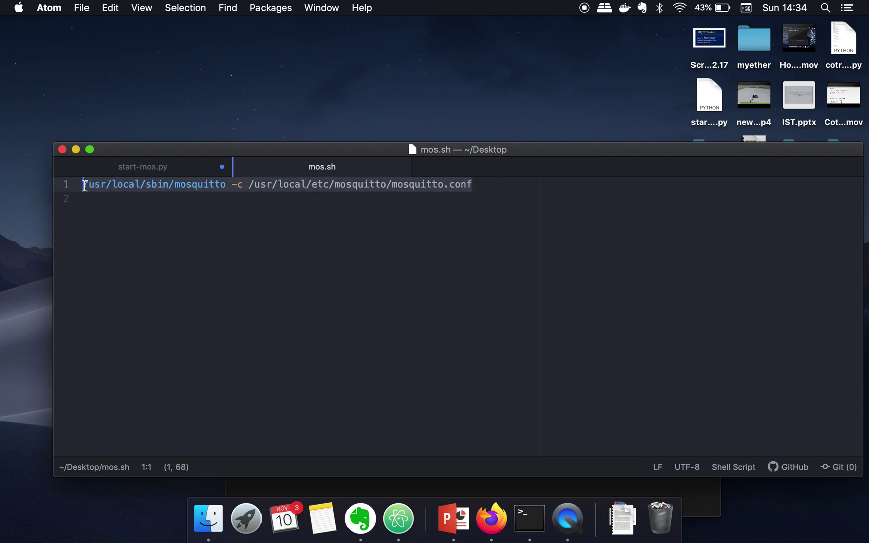
key(super+c)
- Paste the command inside start-mos.py's subprocess.call quotes, save, and bring up Terminal
click(142, 167)
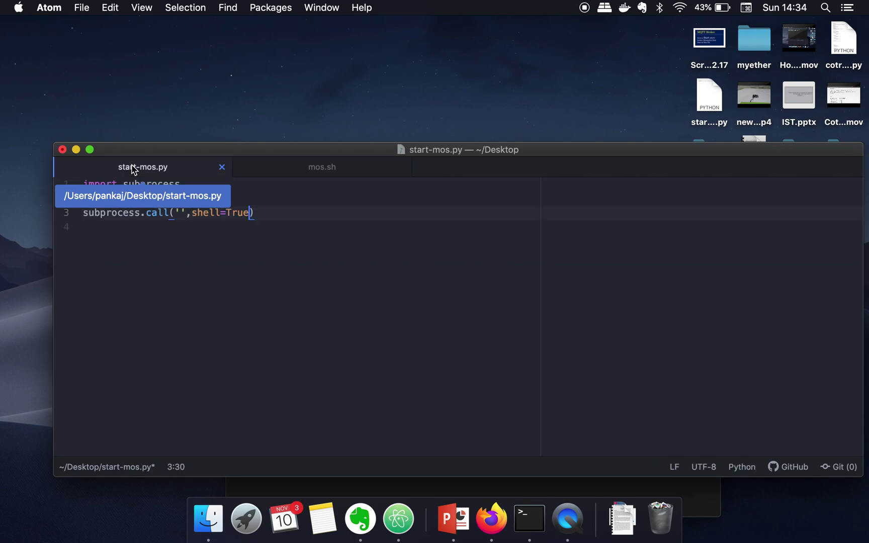
click(179, 213)
key(super+v)
key(super+s)
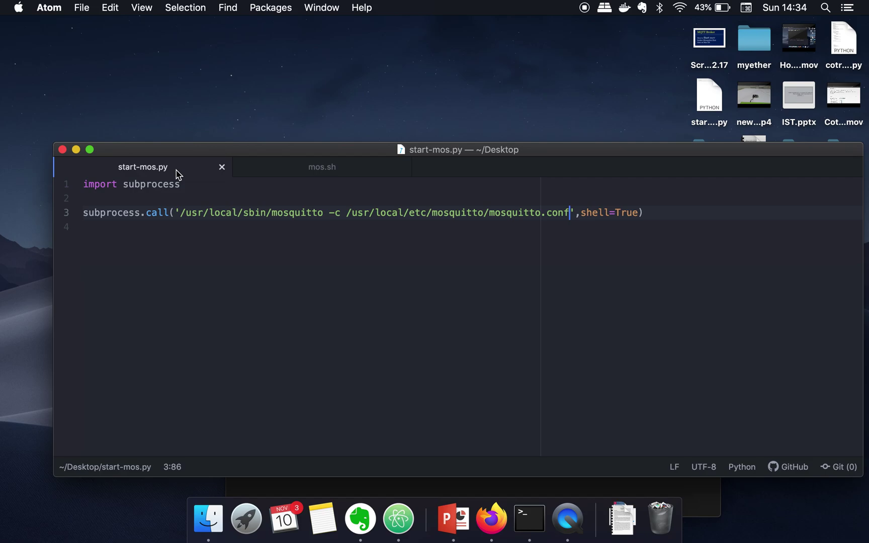
click(529, 520)
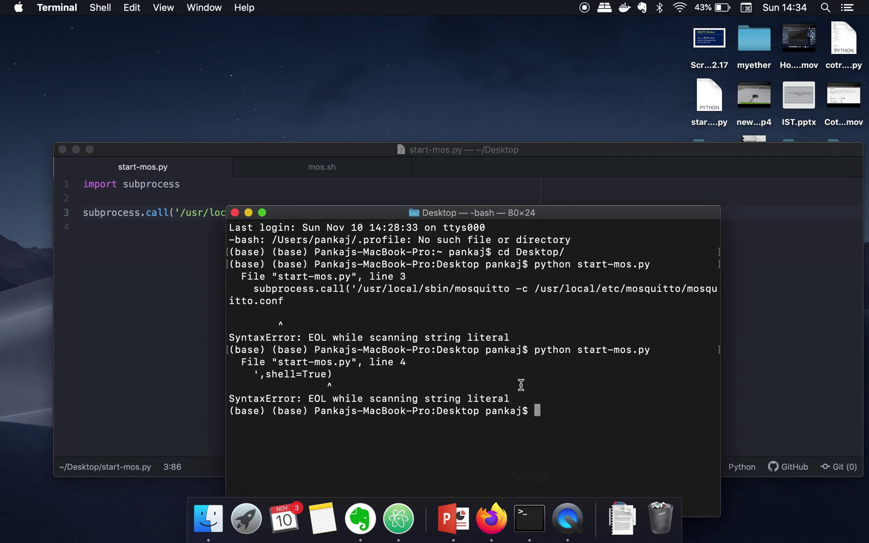
text(clear)
- Clear Terminal, run python start-mos.py to start mosquitto on port 1883, and return to Atom
key(Return)
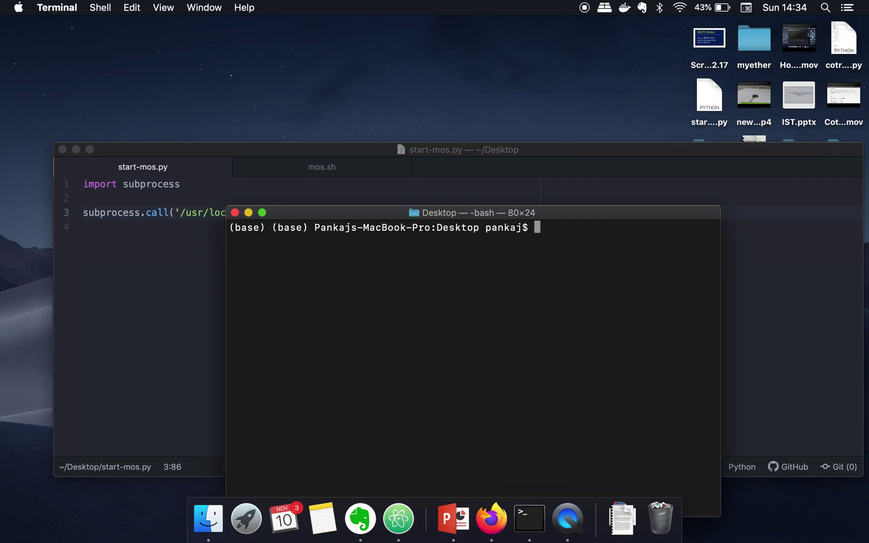
text(python )
text(star)
key(Tab)
key(Return)
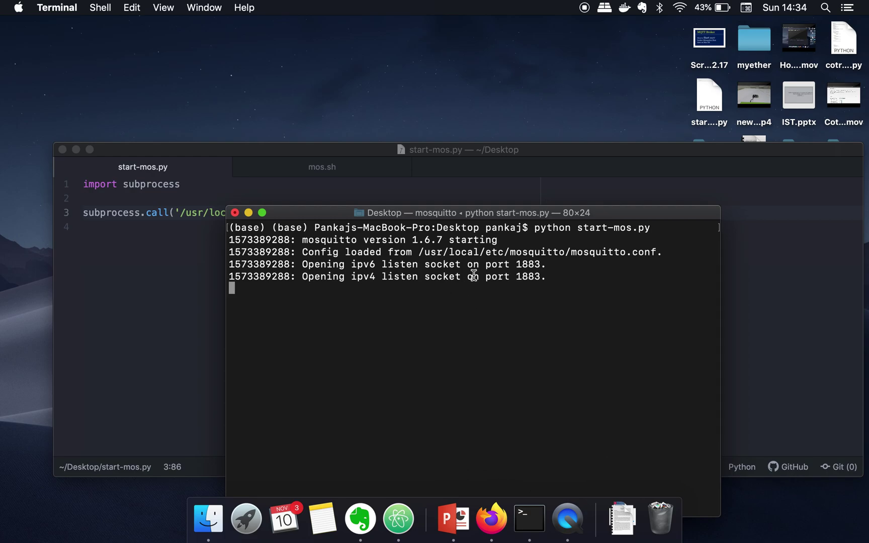
drag(461, 214, 690, 175)
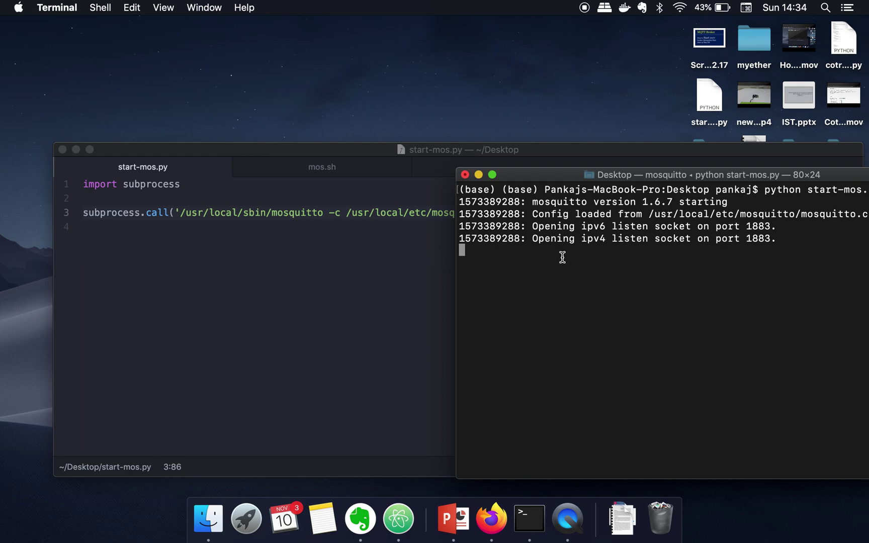
click(268, 255)
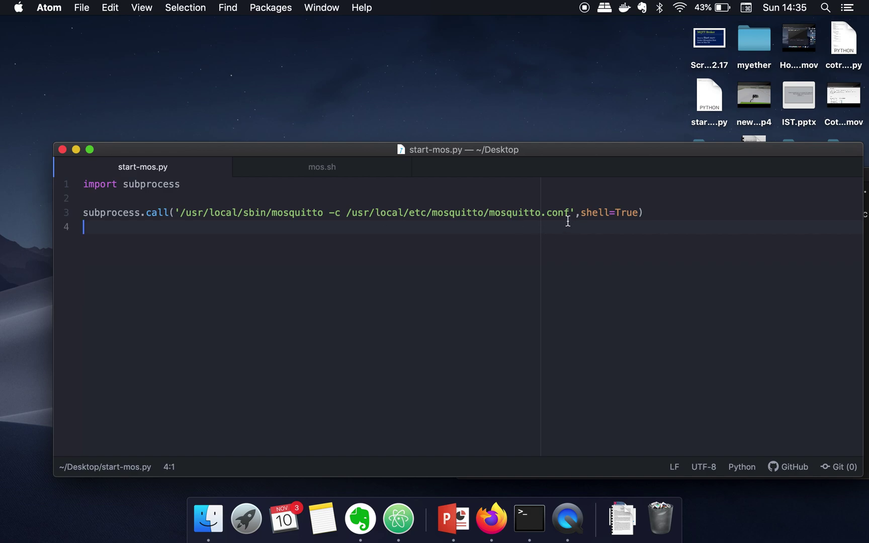
- Copy start-mos.py's code into a new file with the command replaced by 'killall mosquitto', and start saving
click(217, 231)
key(super+a)
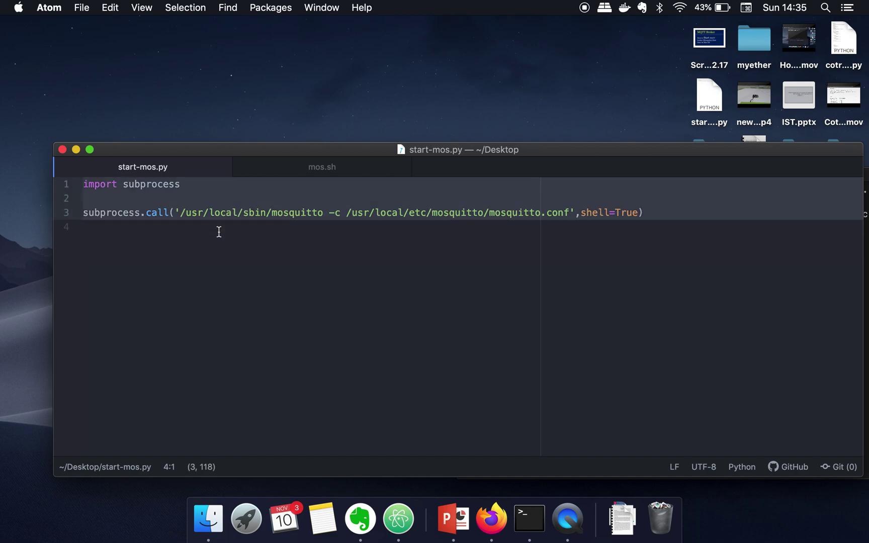
key(super+n)
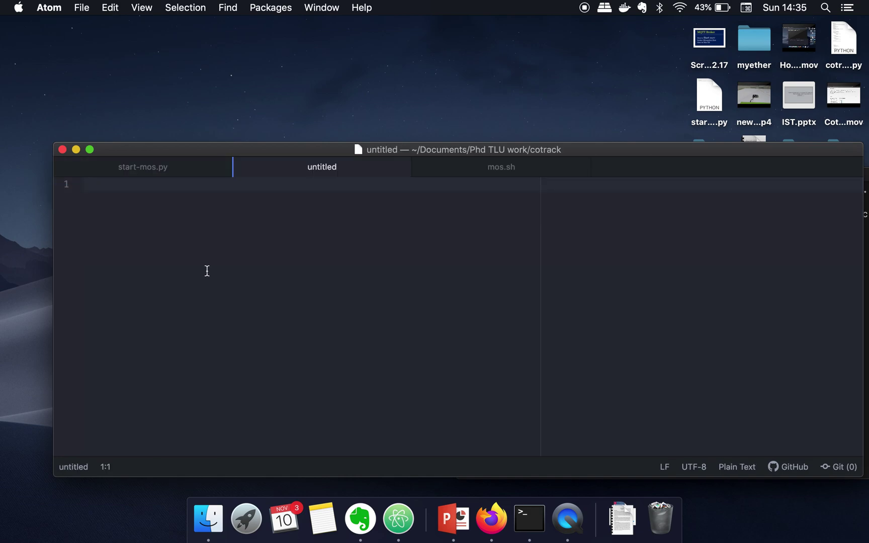
key(super+v)
drag(570, 213, 182, 216)
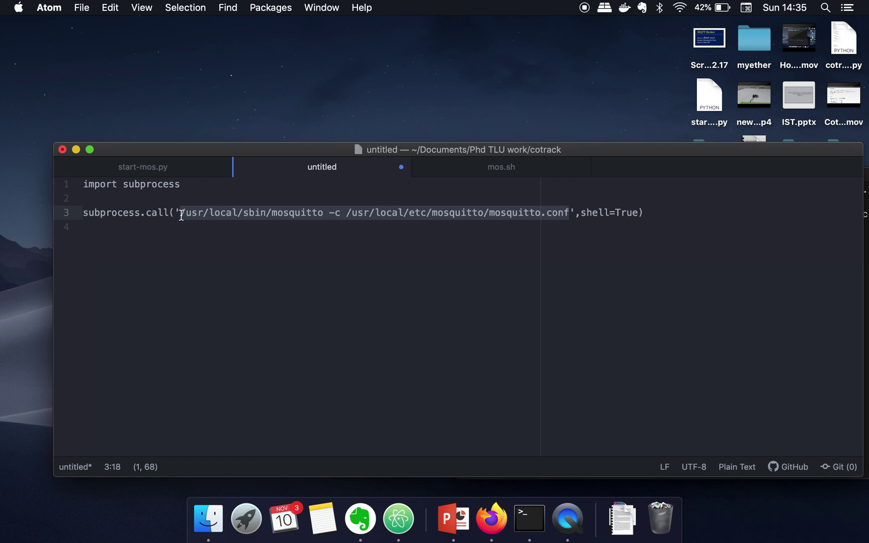
text(killall mo)
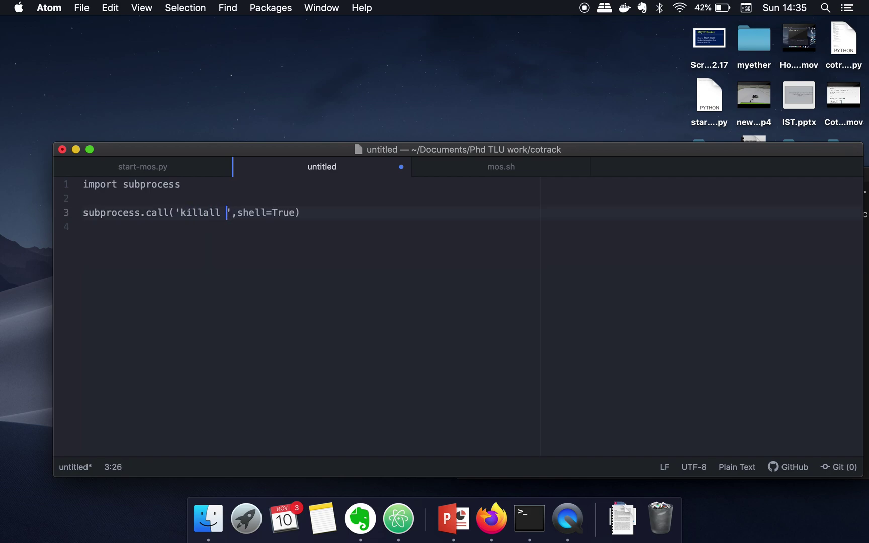
text(squitto)
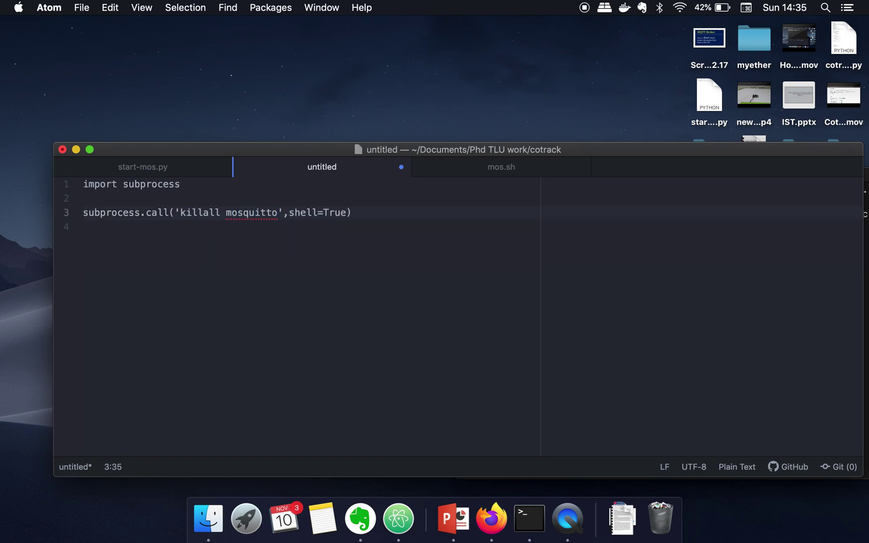
key(super+s)
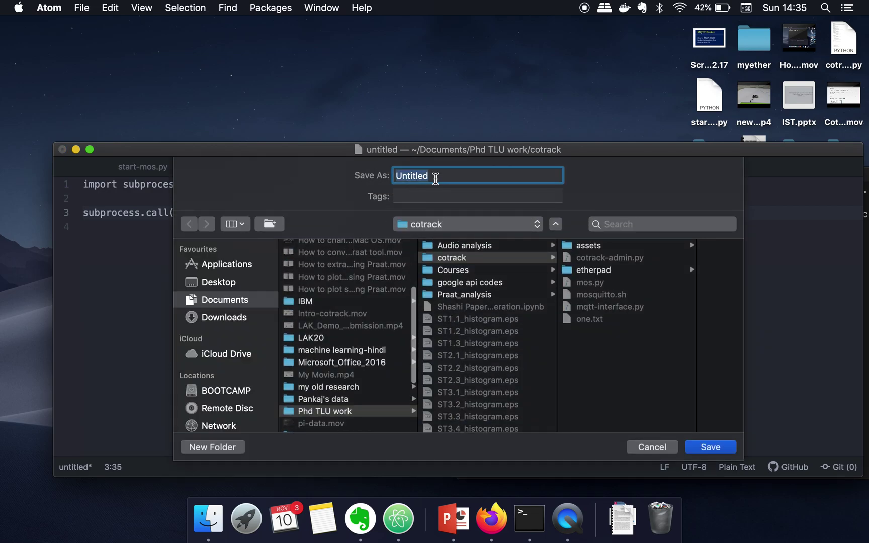
text(stop-mos.)
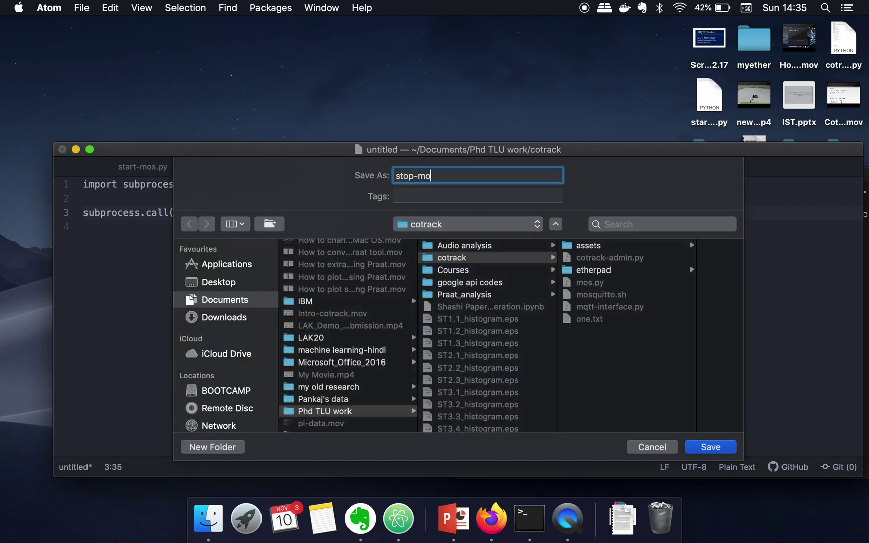
text(py)
- Save the kill script as stop-mos.py on the Desktop, and bring the broker's Terminal window forward
click(239, 283)
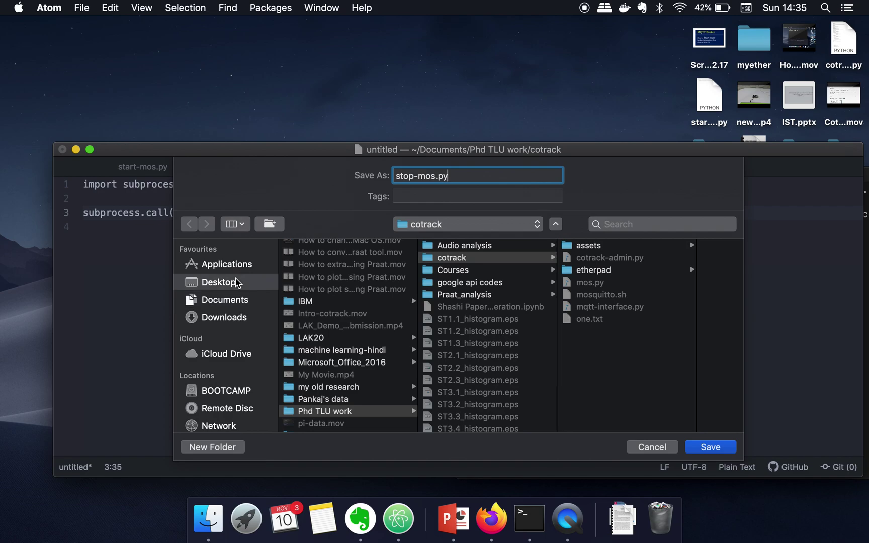
click(711, 447)
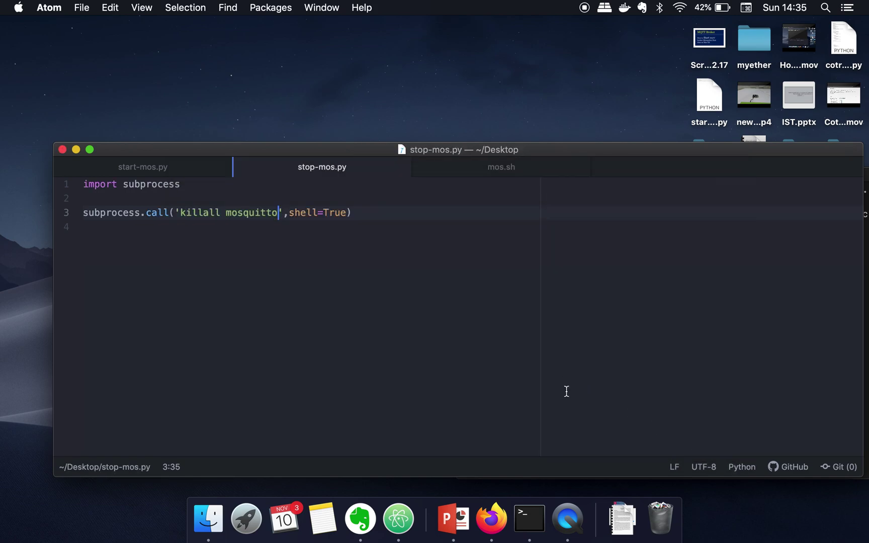
click(531, 521)
mouse_move(540, 157)
mouse_down()
mouse_move(99, 103)
mouse_move(136, 102)
mouse_up()
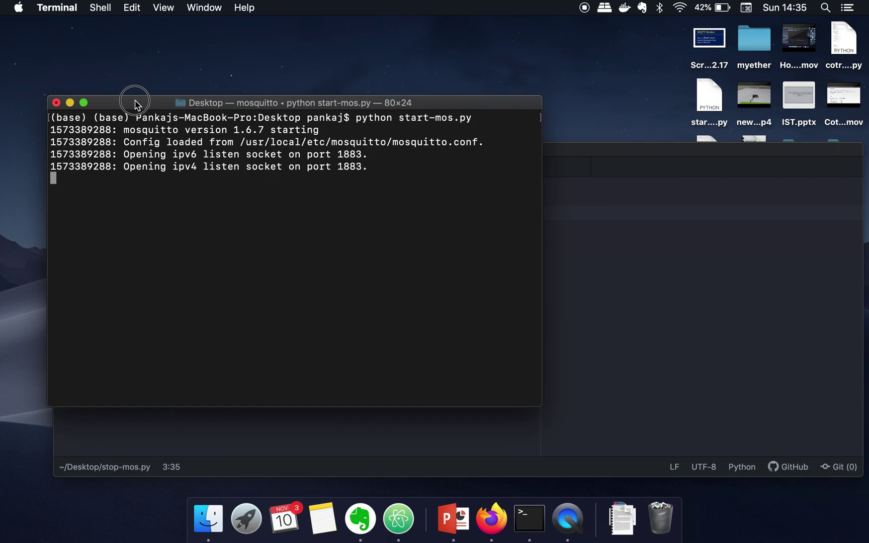
- Open a new Basic-profile Terminal window from the Shell menu and place it on the right
click(100, 8)
mouse_move(126, 24)
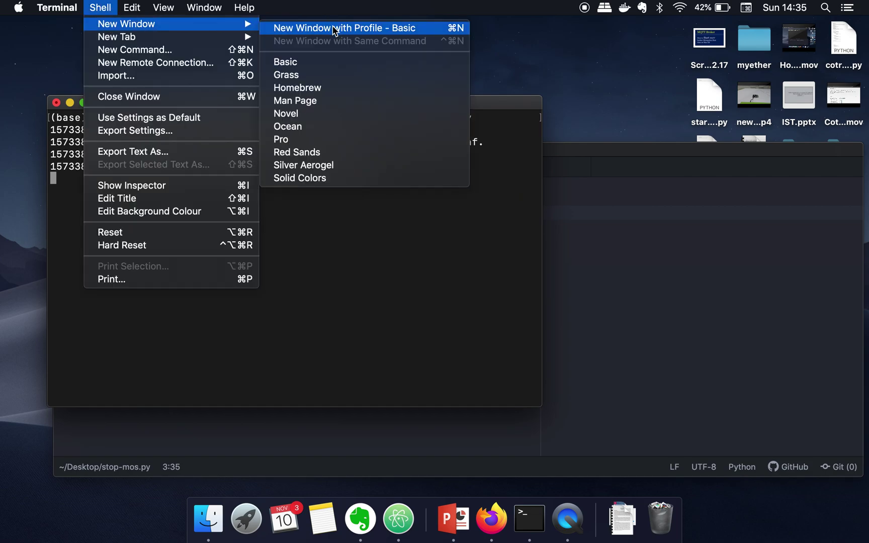
click(333, 29)
mouse_move(299, 66)
mouse_down()
mouse_move(580, 125)
mouse_move(573, 114)
mouse_up()
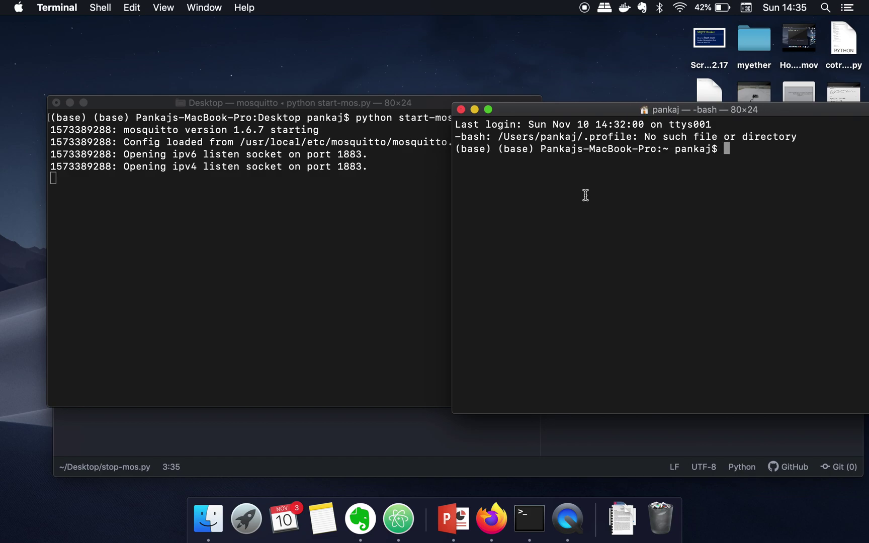
text(cd De)
- In the second window, cd to Desktop and run python stop-mos.py, then view mosquitto terminating
key(Tab)
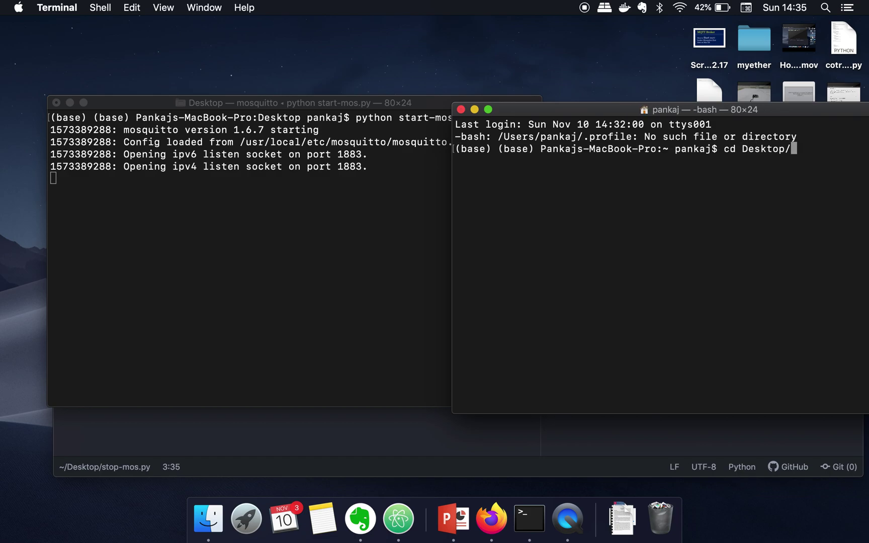
key(Return)
text(pytohn)
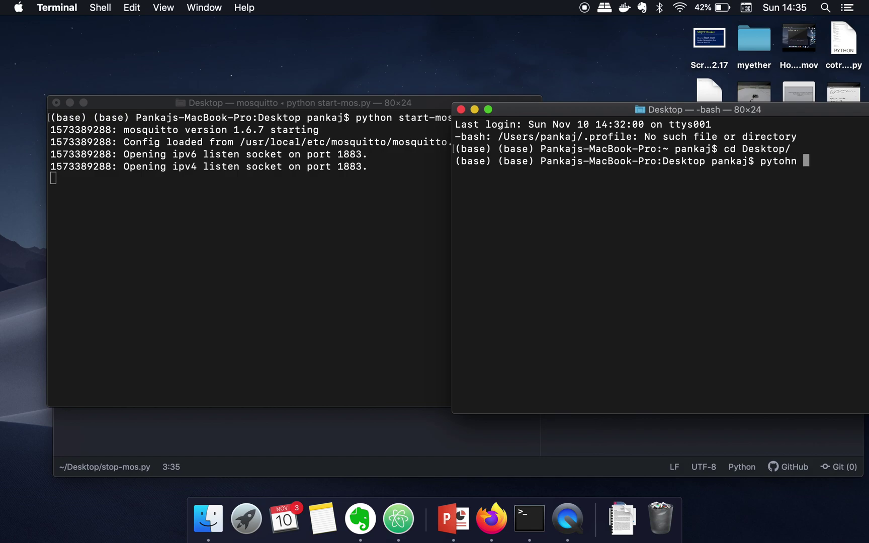
key(BackSpace)
key(BackSpace)
key(BackSpace)
key(BackSpace)
key(BackSpace)
text(thon sto)
key(Tab)
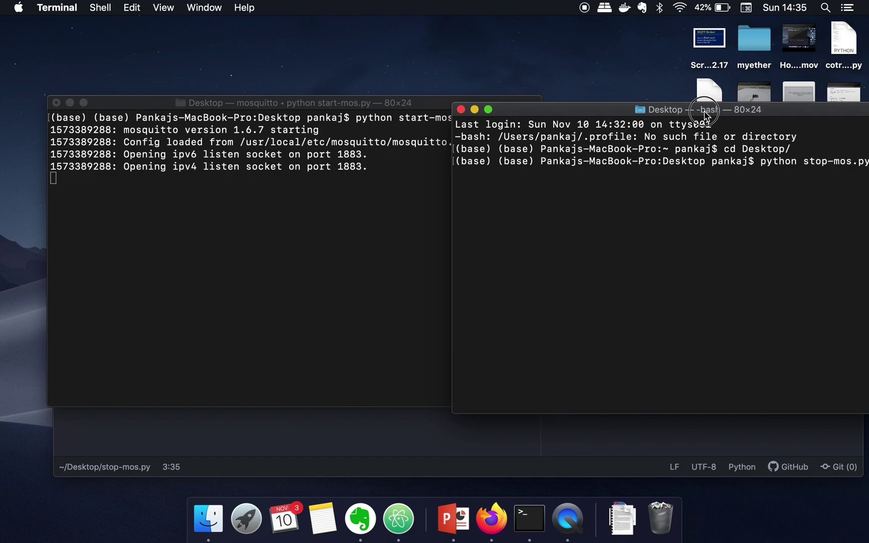
drag(708, 110, 646, 92)
key(Return)
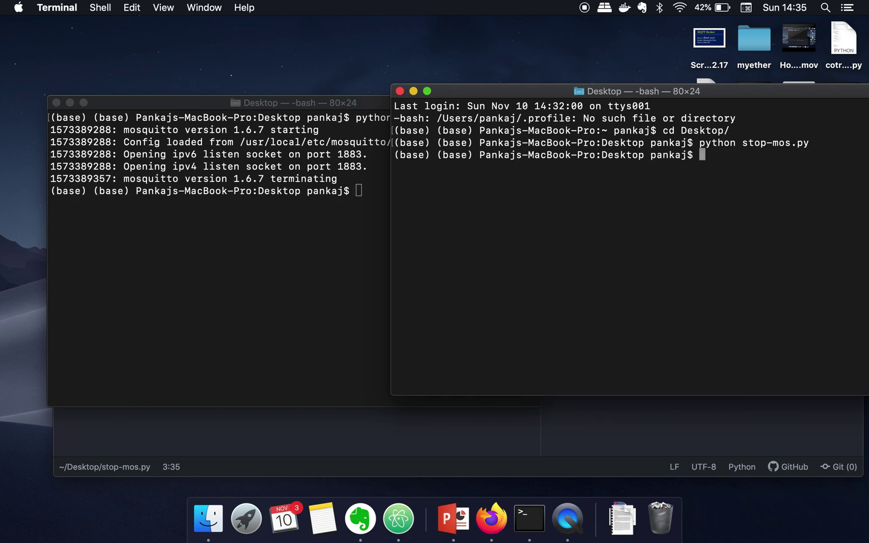
click(232, 242)
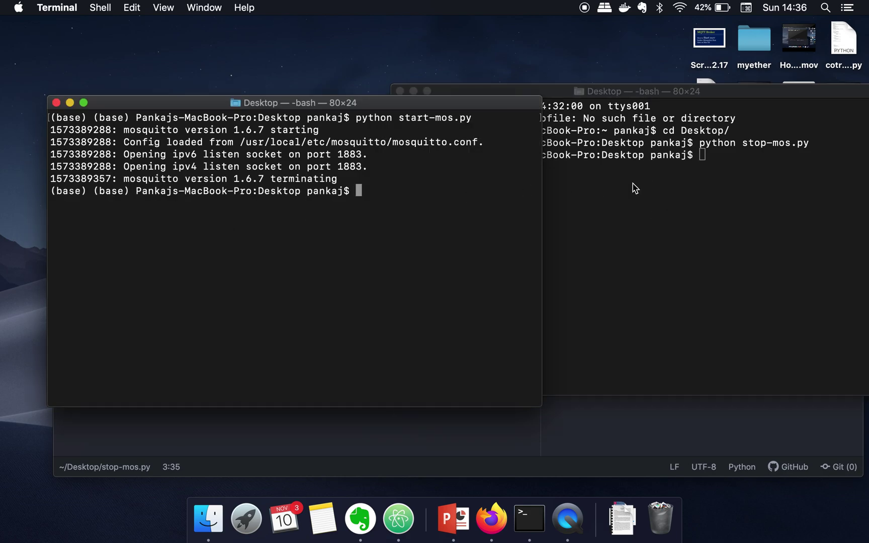